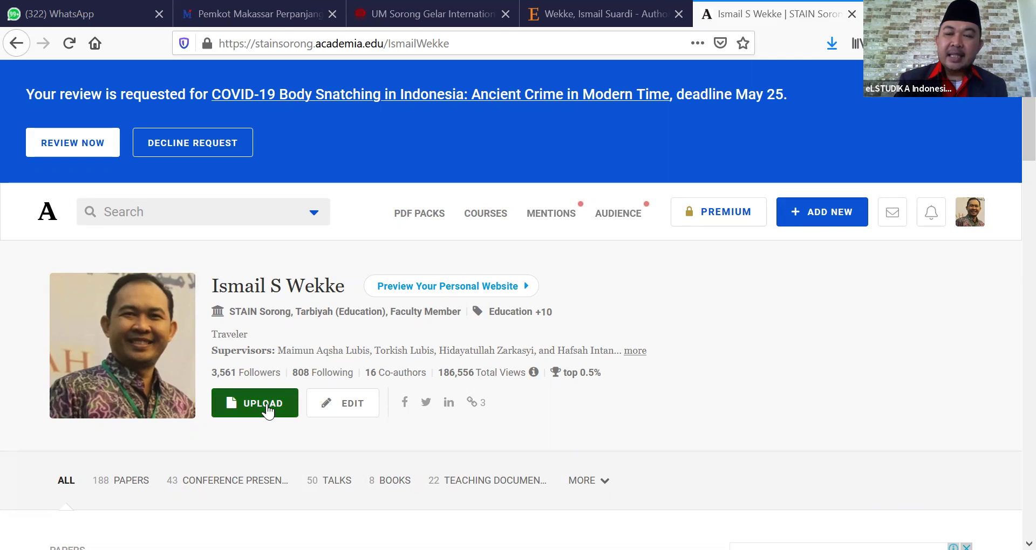
# Start a new document upload from the profile page
pyautogui.click(267, 407)
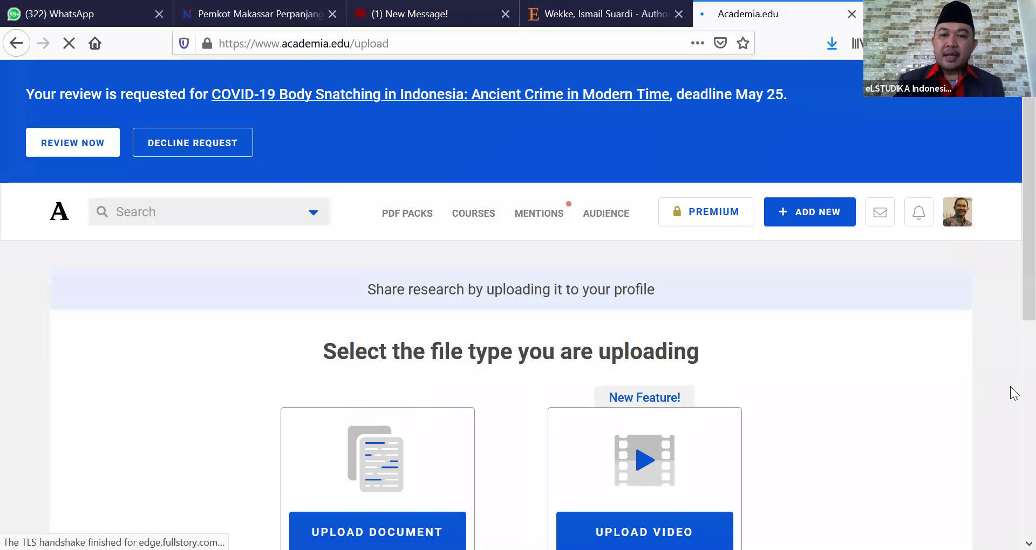
pyautogui.scroll(-3, 1010, 319)
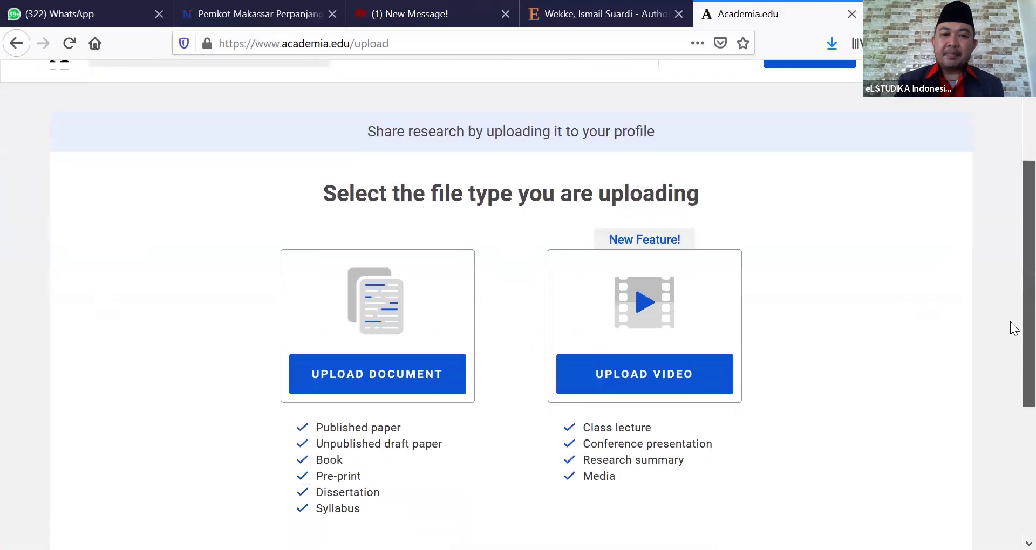
pyautogui.scroll(-3, 1013, 345)
pyautogui.scroll(1, 1012, 372)
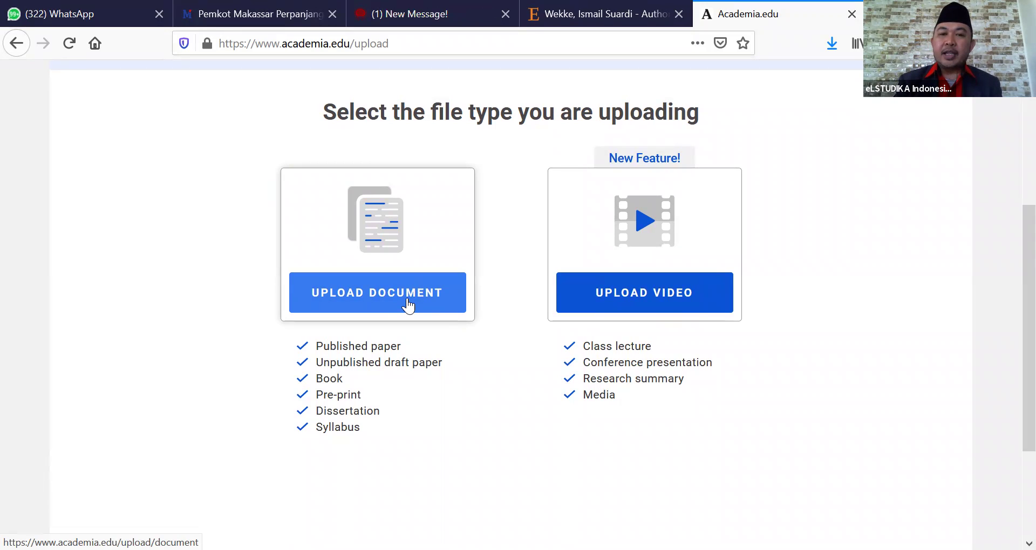
pyautogui.click(408, 306)
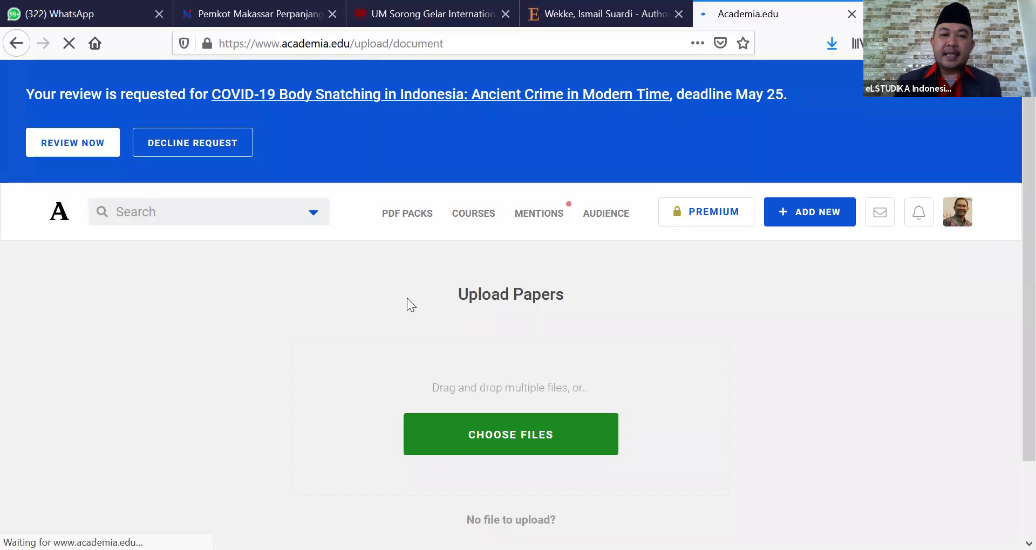
# Choose the PDF "Scopus 2021 Turkey - 32-2-477" from the RPI folder as the paper to upload
pyautogui.click(512, 435)
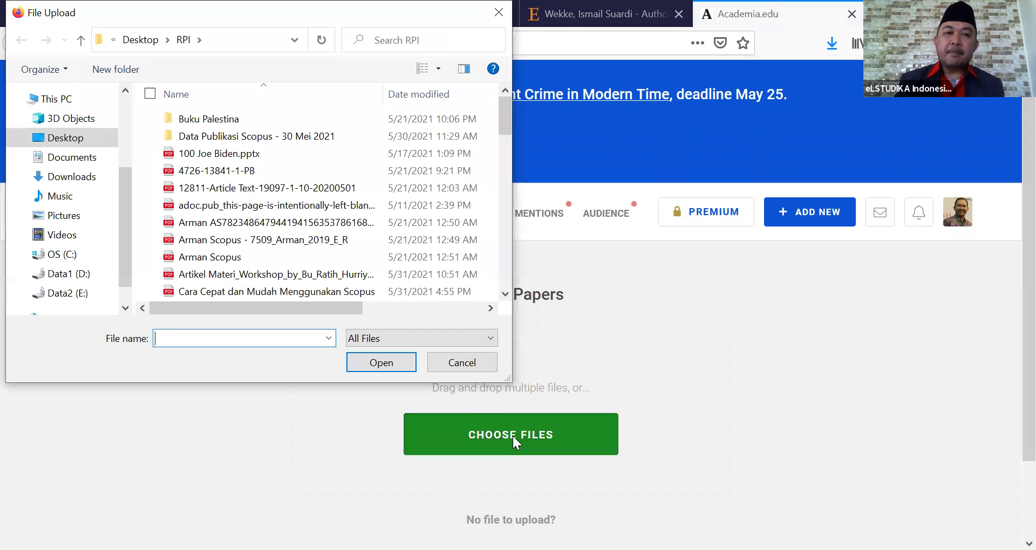
pyautogui.moveTo(501, 116); pyautogui.dragTo(516, 238)
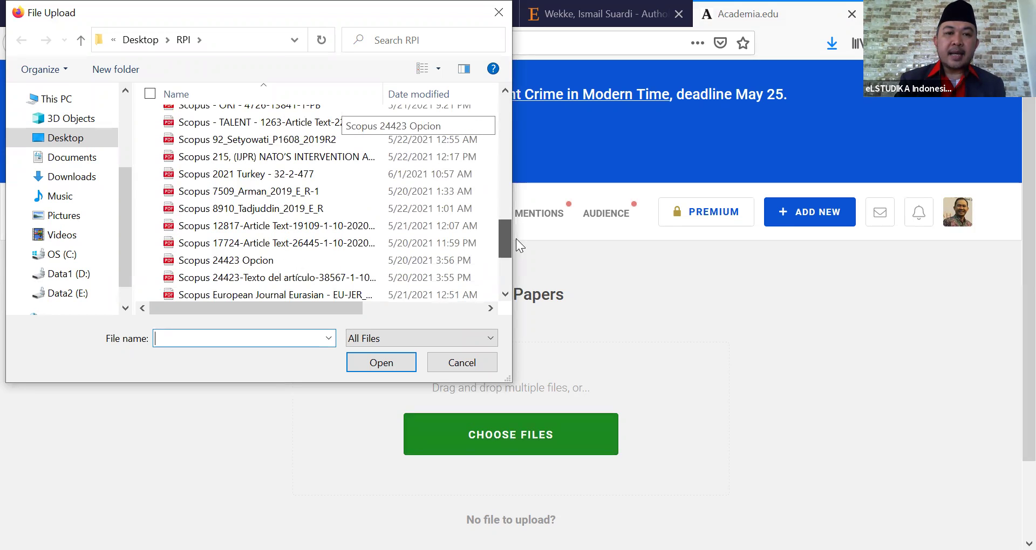
pyautogui.click(287, 175)
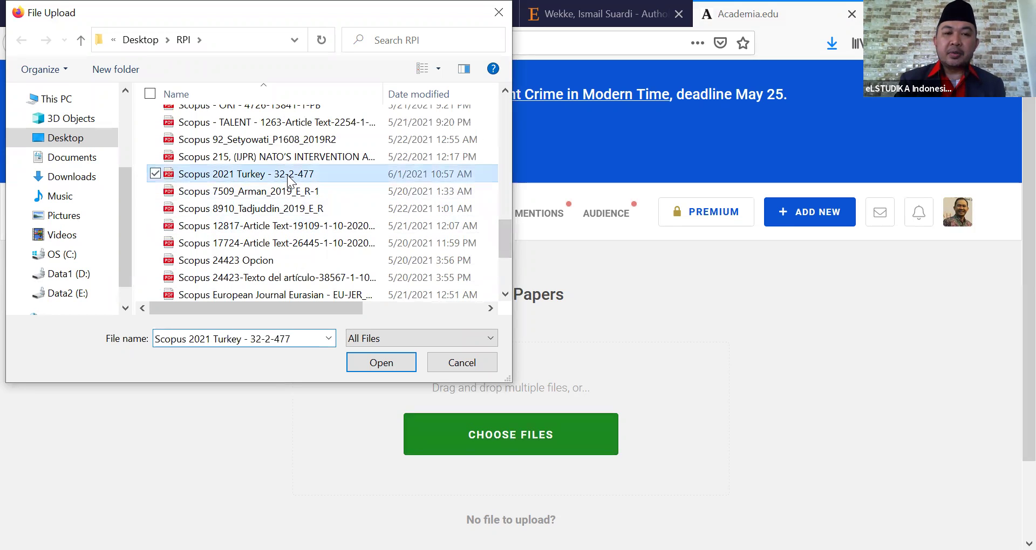
pyautogui.click(378, 358)
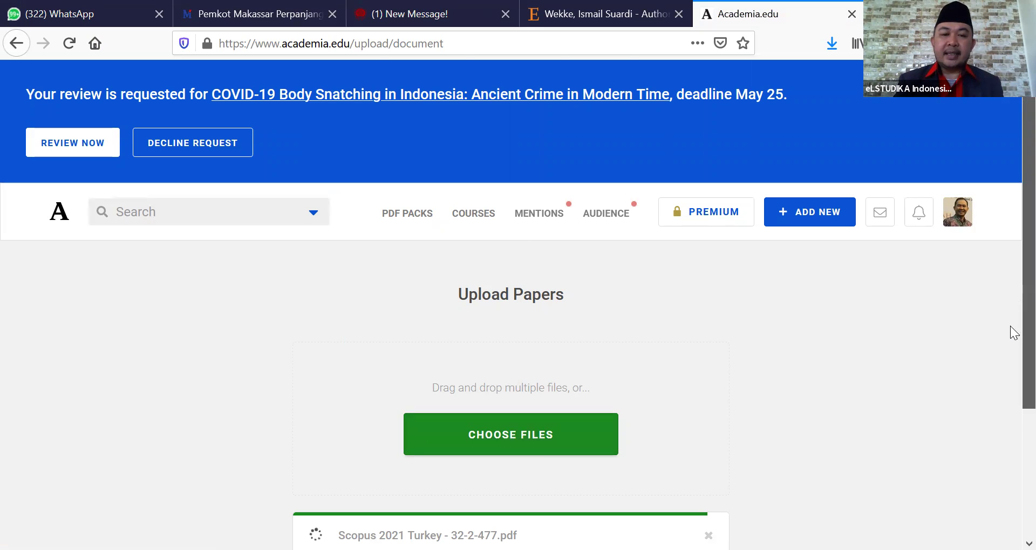
# Continue with the uploaded PDF and classify it as Published Work
pyautogui.scroll(-2, 1011, 356)
pyautogui.scroll(-1, 1013, 371)
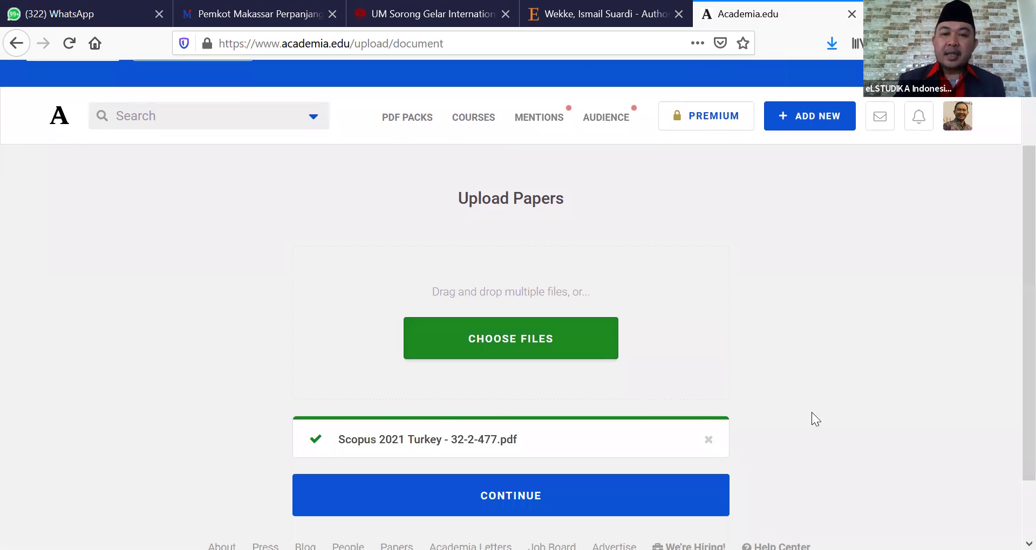
pyautogui.click(643, 487)
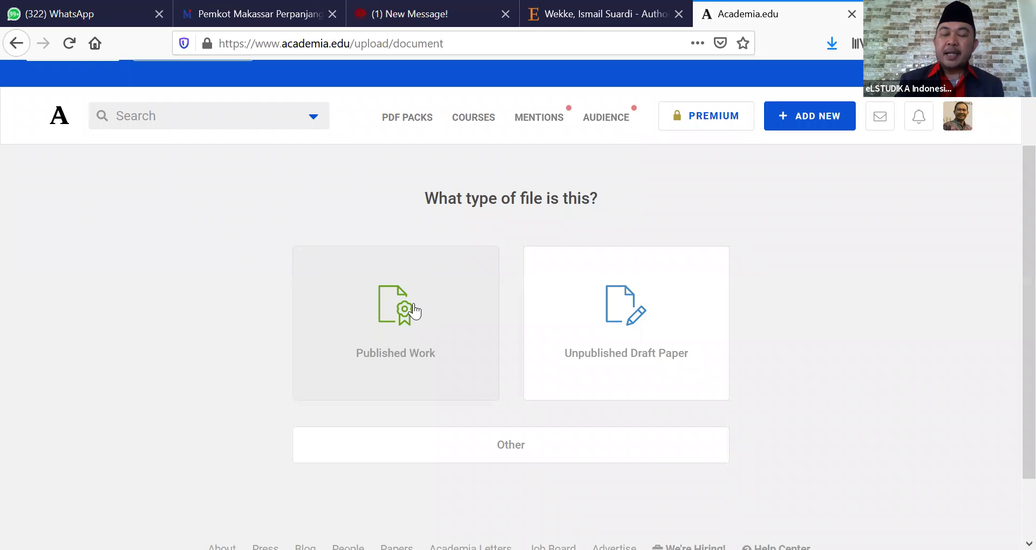
pyautogui.click(414, 310)
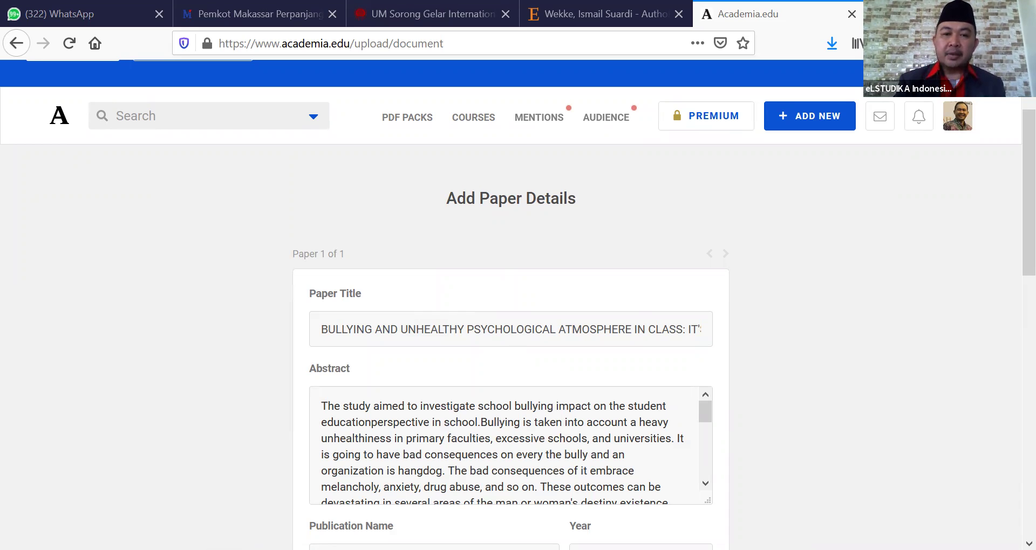
# Replace the all-caps paper title with "Bullying and Unhealthy Psychological Atmosphere In Class: It's Impact On The Quality Of Education"
pyautogui.tripleClick(415, 331)
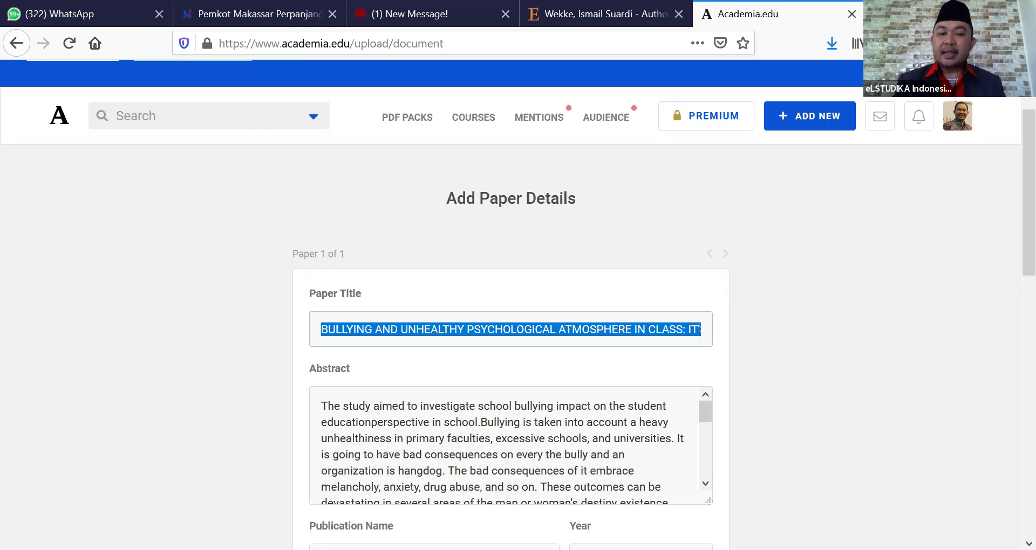
pyautogui.press('BackSpace')
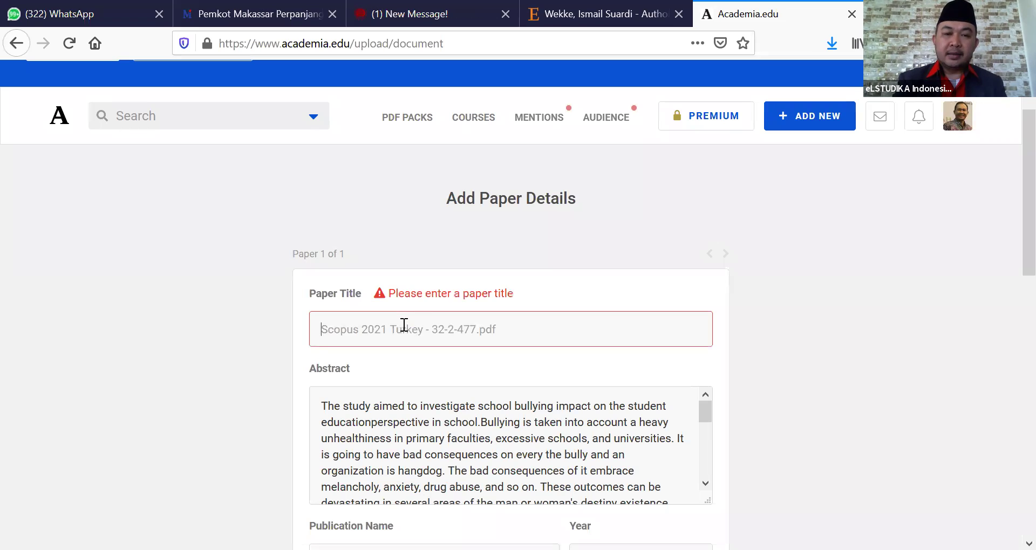
pyautogui.write("Psychological Atmosphere In Class: It's Impact On The Quality Of Education")
pyautogui.press('Home')
pyautogui.hotkey('ctrl', 'Right')
pyautogui.press('Delete')
pyautogui.write('a')
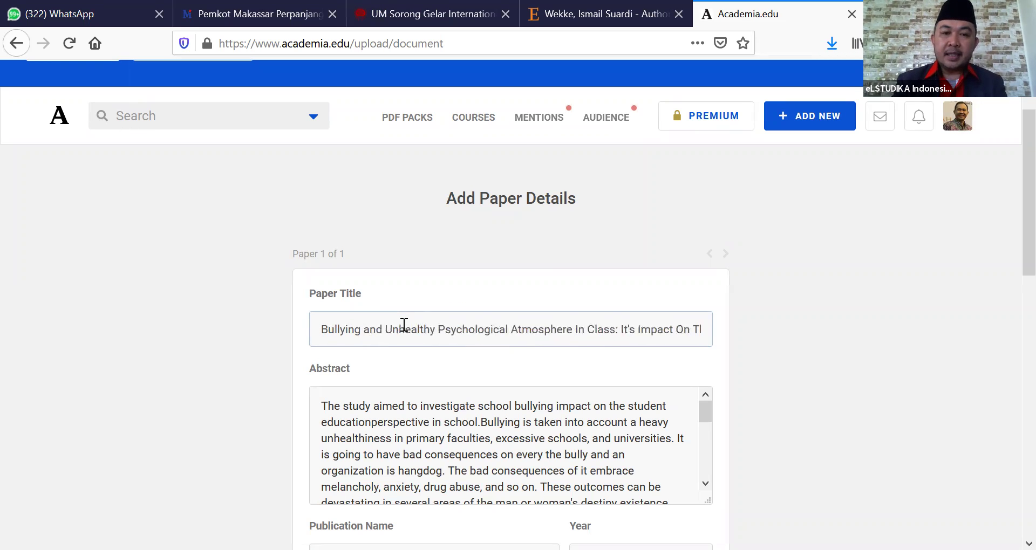
# Change the words "In", "On" and "Of" in the paper title to lowercase
pyautogui.hotkey('ctrl', 'Right')
pyautogui.hotkey('ctrl', 'Right')
pyautogui.hotkey('ctrl', 'Right')
pyautogui.press('Delete')
pyautogui.write('i')
pyautogui.hotkey('ctrl', 'Right')
pyautogui.hotkey('ctrl', 'Right')
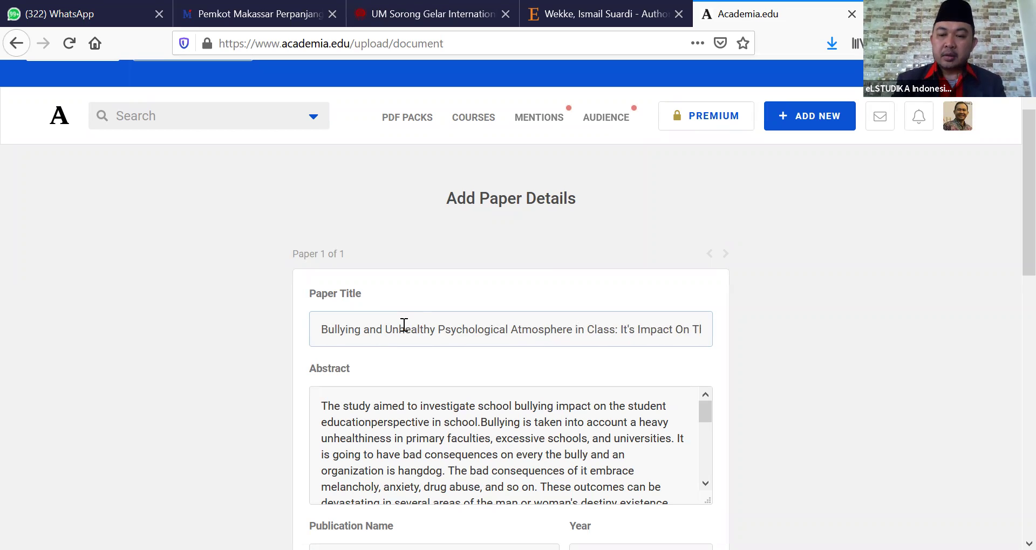
pyautogui.press('Delete')
pyautogui.write('o')
pyautogui.hotkey('ctrl', 'Right')
pyautogui.hotkey('ctrl', 'Right')
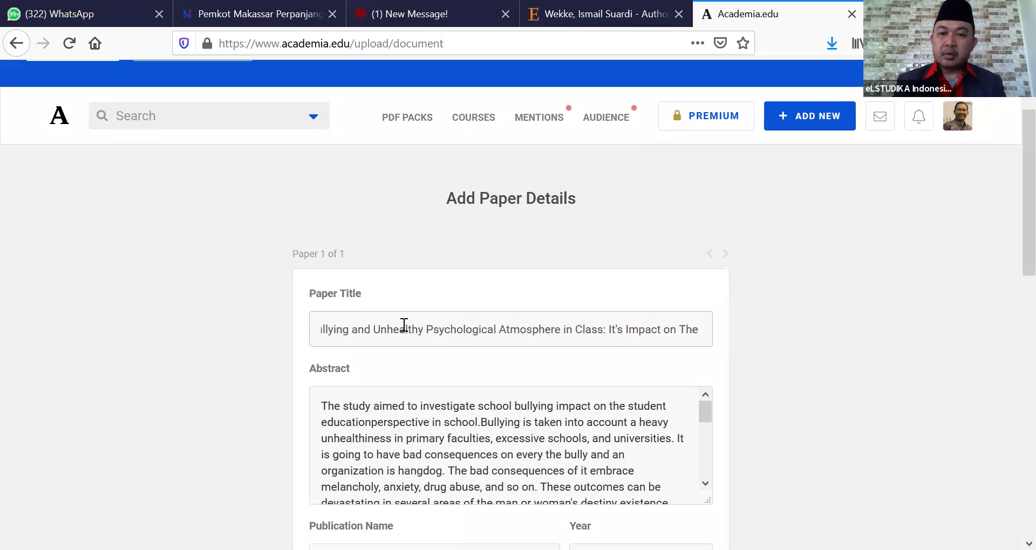
pyautogui.hotkey('ctrl', 'Right')
pyautogui.press('Delete')
pyautogui.write('o')
# Insert the missing space between "education" and "perspective" in the abstract and check the abstract through to its end
pyautogui.click(398, 437)
pyautogui.scroll(-3, 1010, 273)
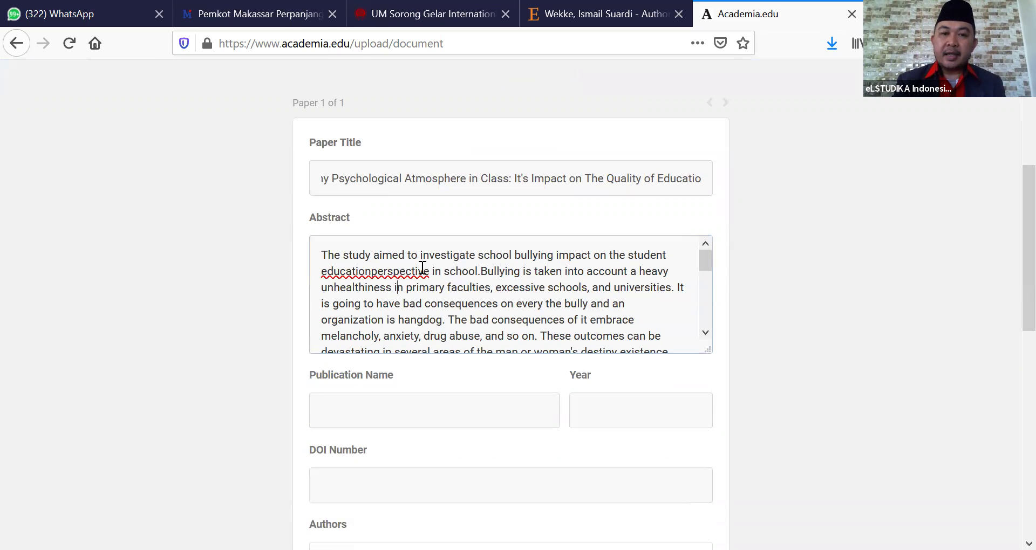
pyautogui.click(371, 269)
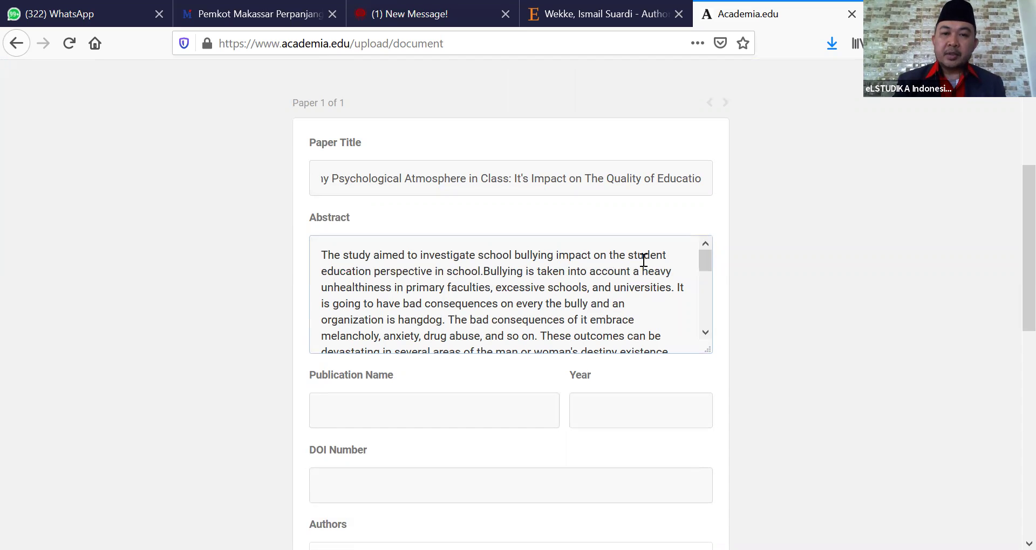
pyautogui.moveTo(705, 261); pyautogui.dragTo(705, 328)
pyautogui.click(501, 281)
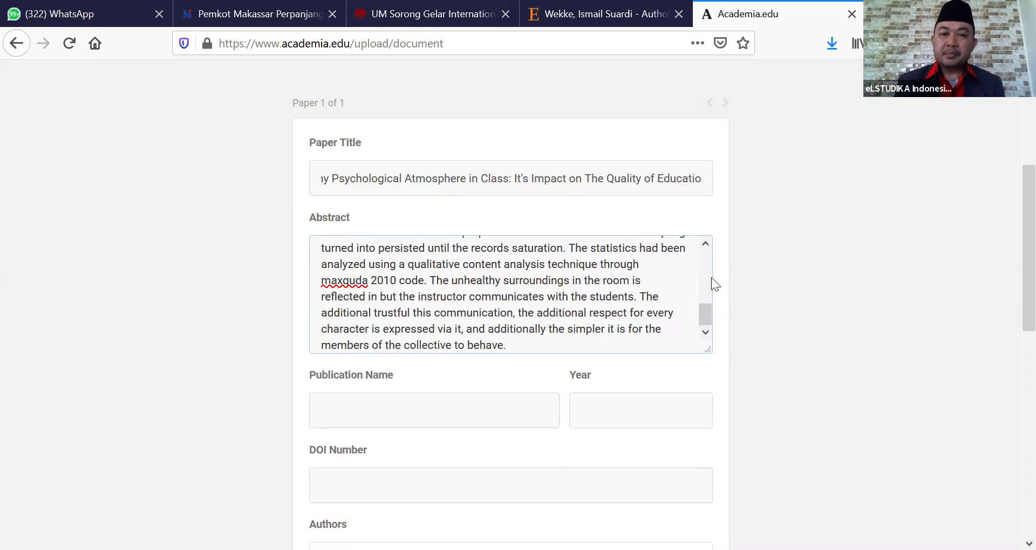
# Set the year to 2021 and the publication name to "Turkish Journal of Physiotherapy and Rehabilitation"
pyautogui.click(540, 415)
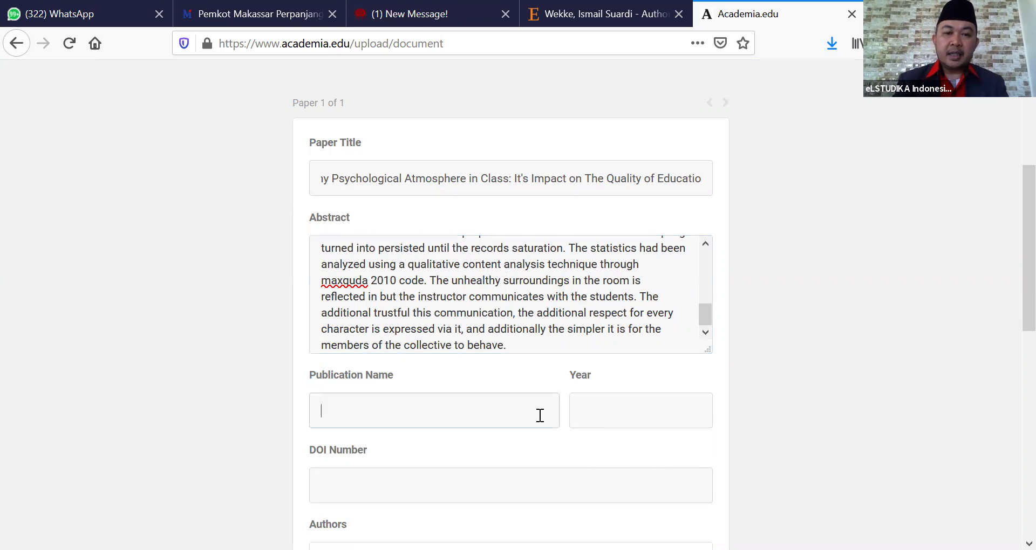
pyautogui.click(622, 422)
pyautogui.write('2021')
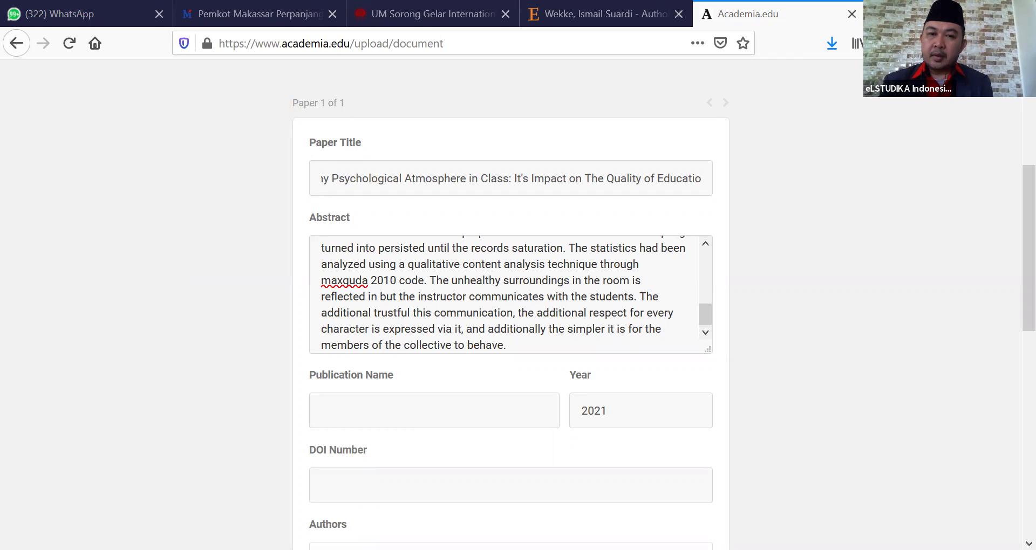
pyautogui.click(448, 406)
pyautogui.write('Turkish Journal of Physiotherapy and Rehabilitation')
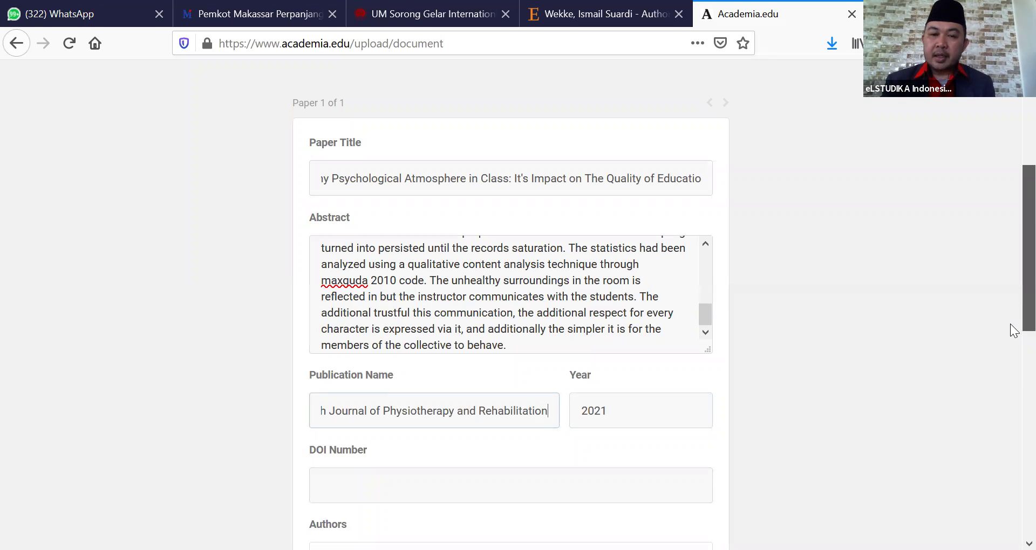
# Add Psychology, School Bullying and Bullying as the paper's research interests
pyautogui.scroll(-1, 1010, 324)
pyautogui.click(1011, 223)
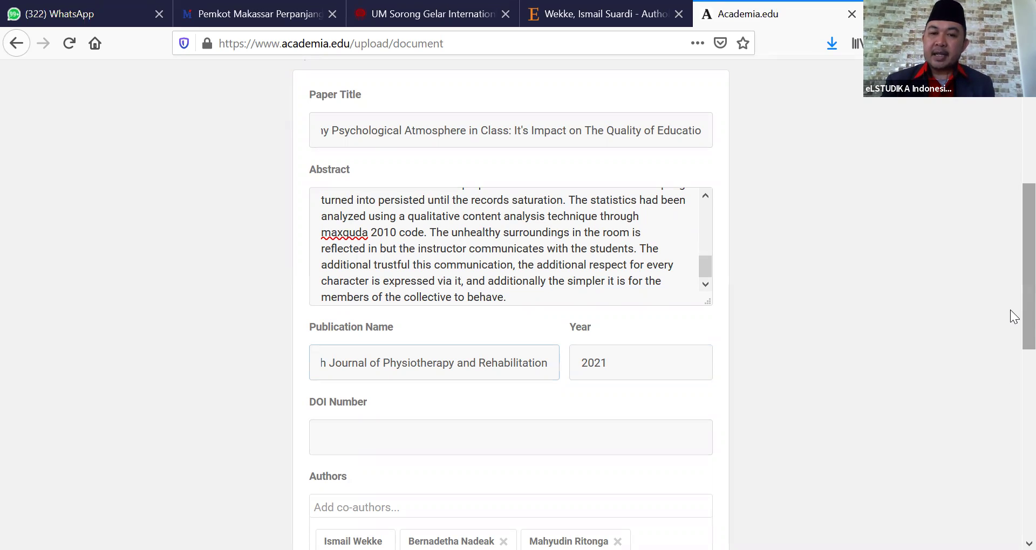
pyautogui.scroll(-1, 1011, 323)
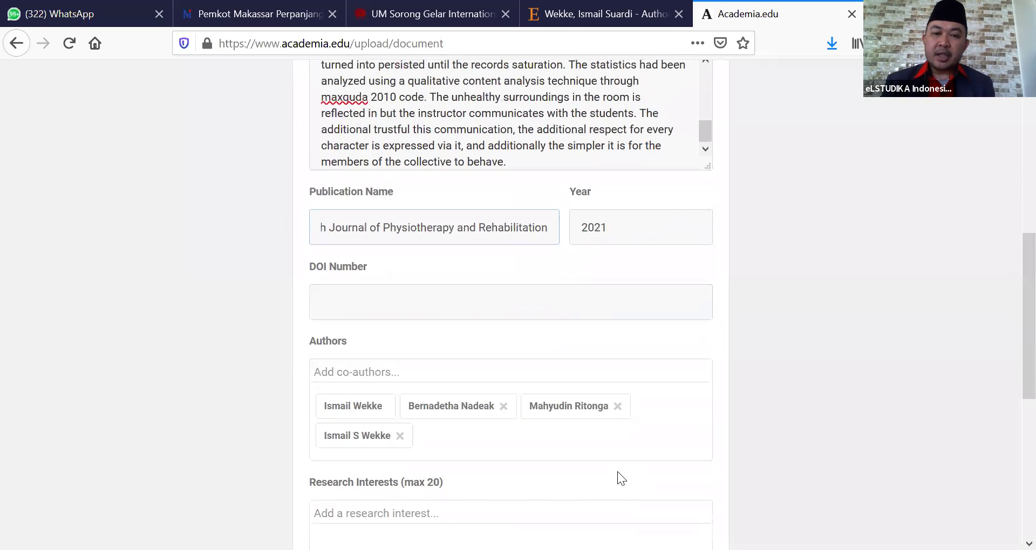
pyautogui.scroll(-4, 1011, 362)
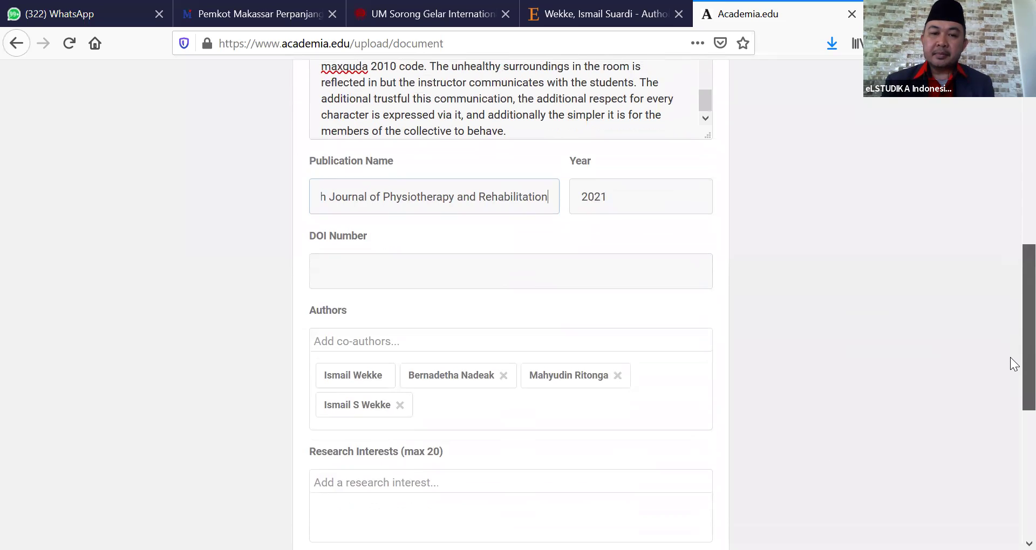
pyautogui.click(627, 377)
pyautogui.write('psy')
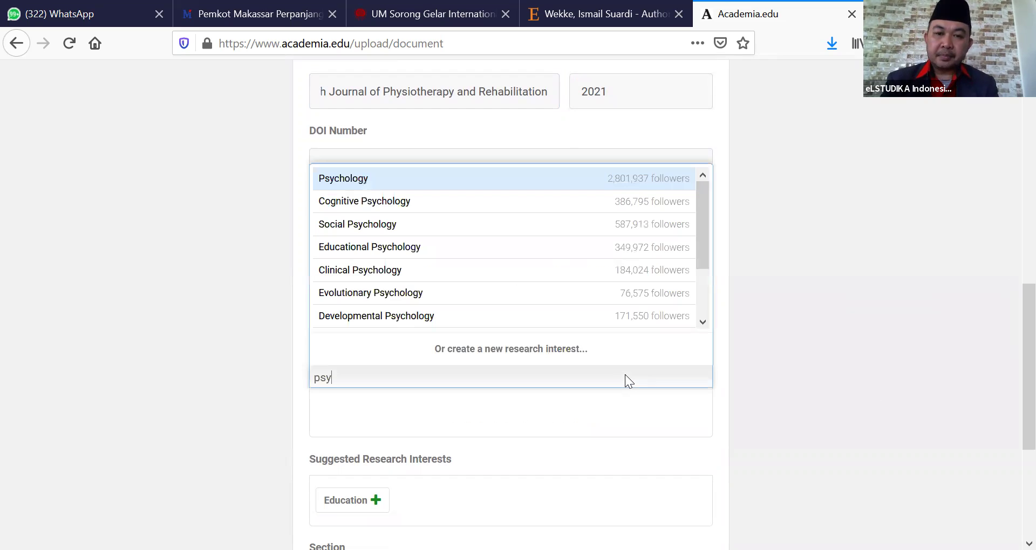
pyautogui.press('Return')
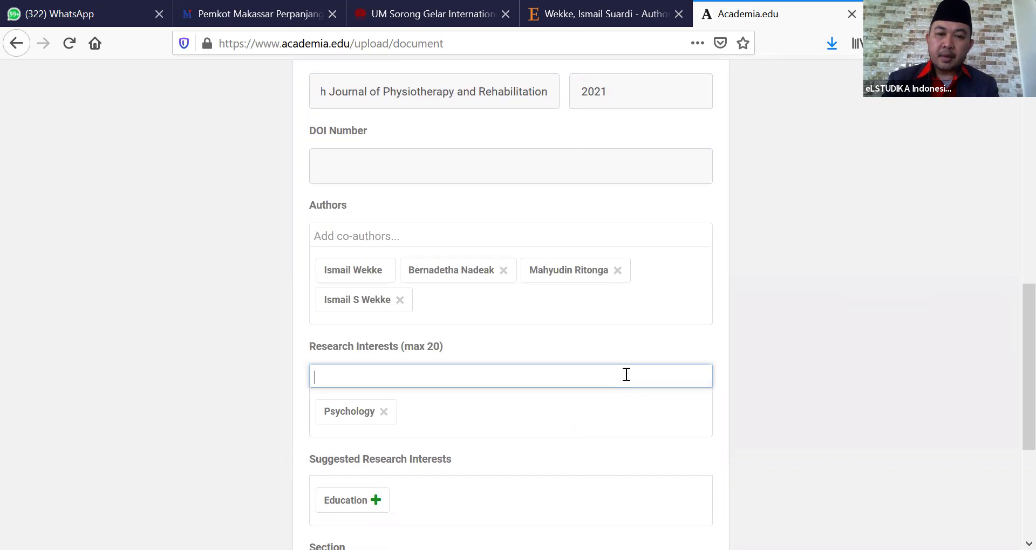
pyautogui.write('bully')
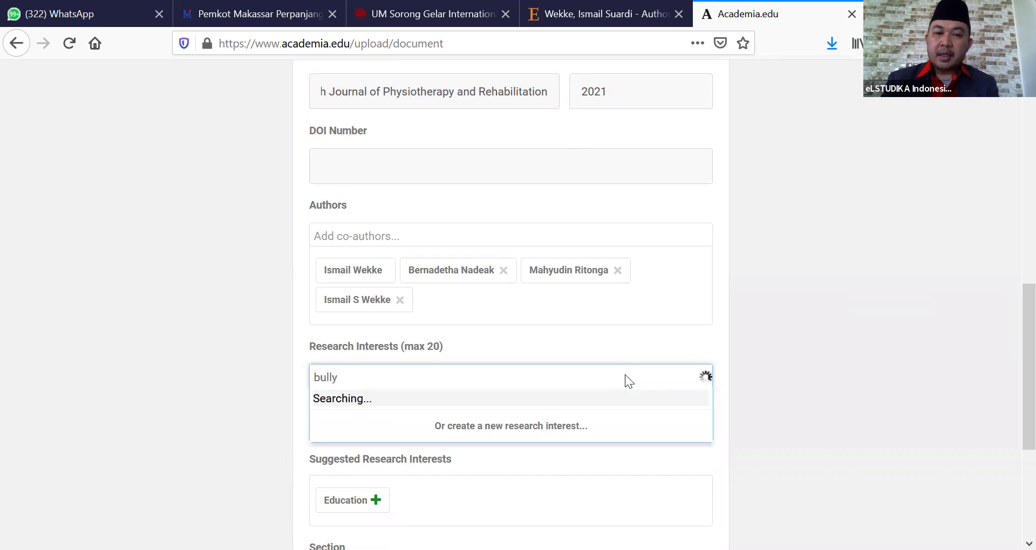
pyautogui.press('Down')
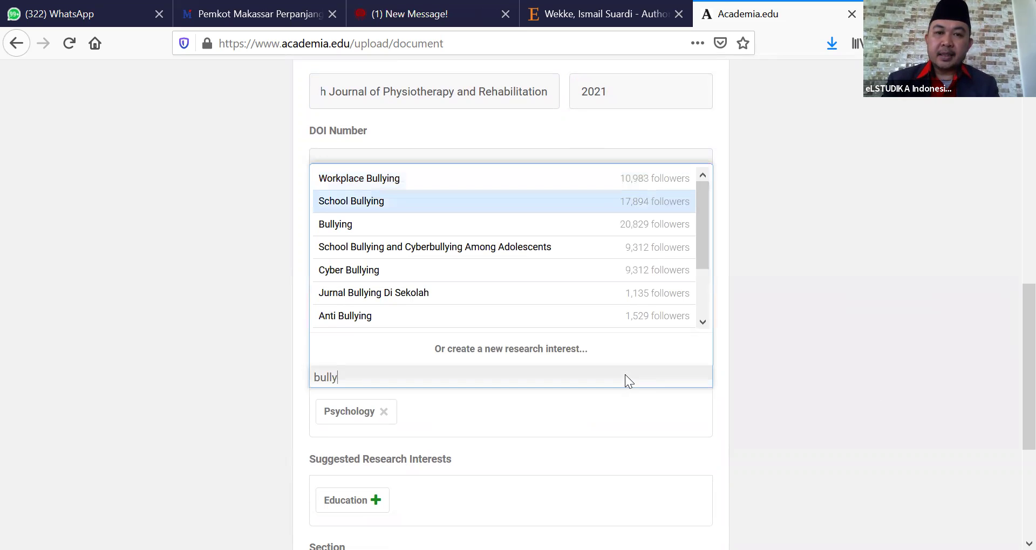
pyautogui.press('Return')
pyautogui.write('bul')
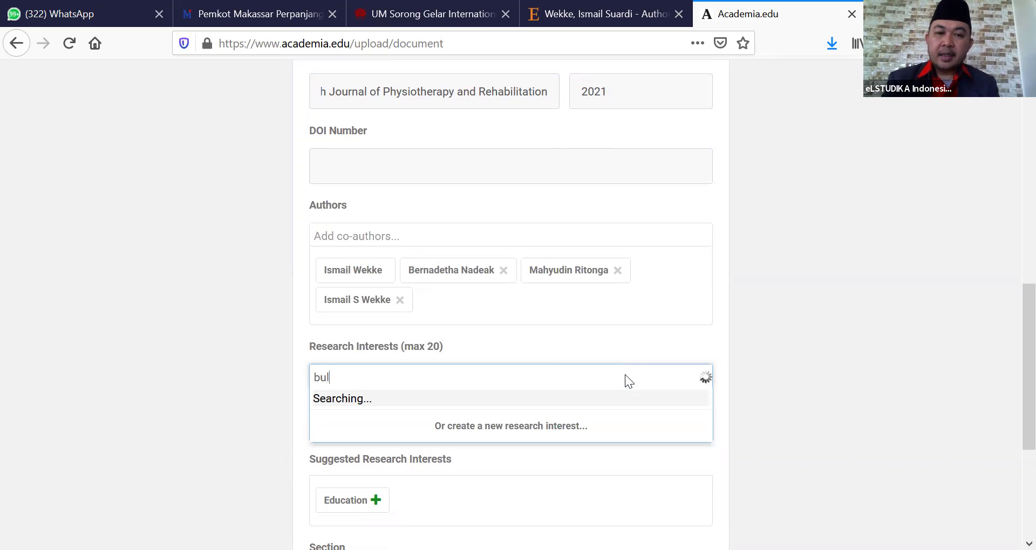
pyautogui.press('Down')
pyautogui.press('Return')
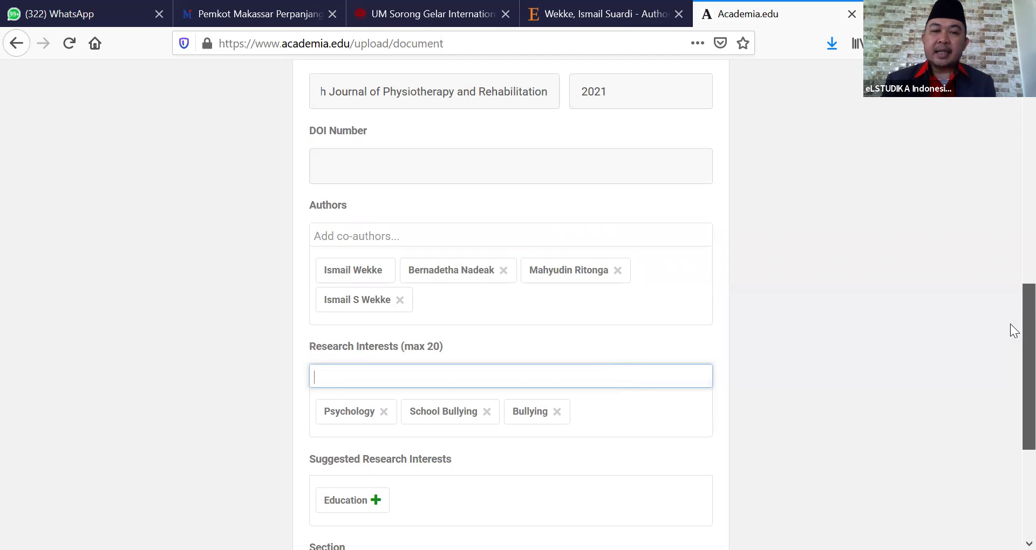
# Choose Papers as the section and save the finished paper details
pyautogui.scroll(-1, 1012, 346)
pyautogui.scroll(-1, 1011, 351)
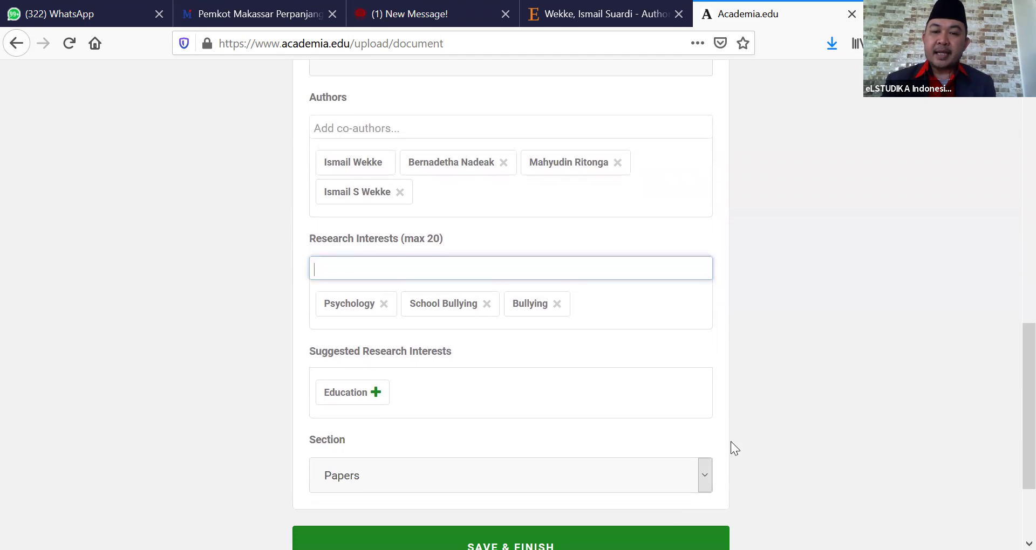
pyautogui.click(706, 472)
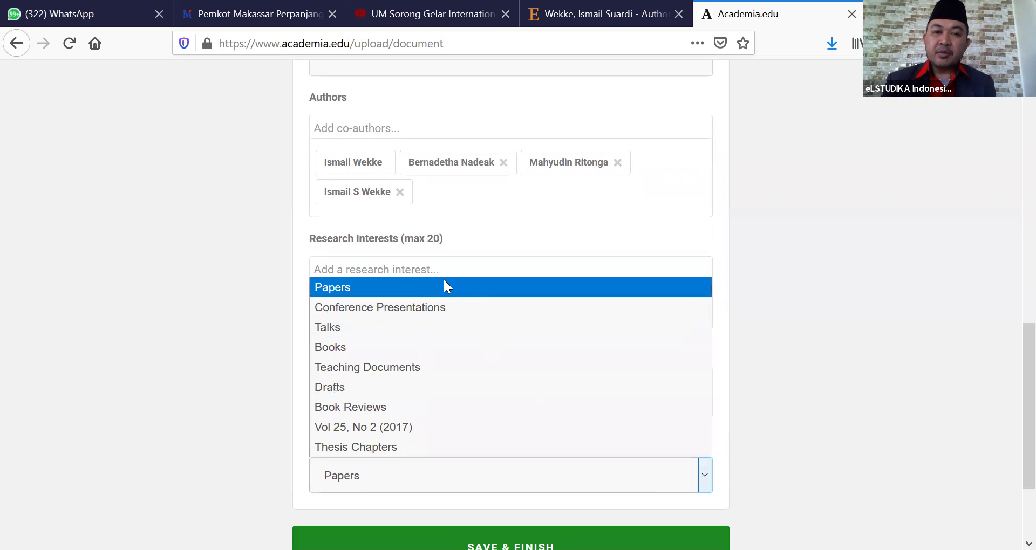
pyautogui.click(443, 286)
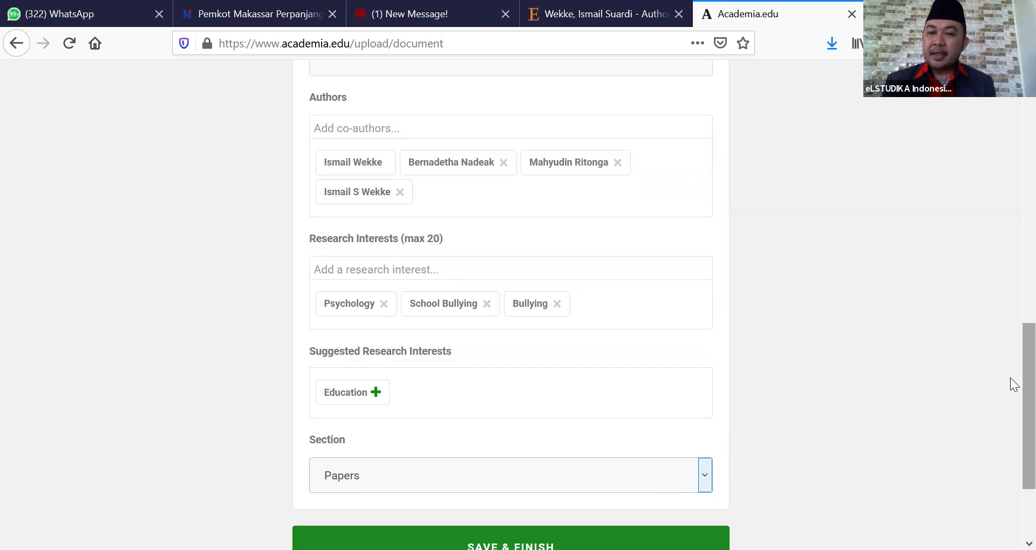
pyautogui.scroll(-2, 1010, 378)
pyautogui.click(621, 426)
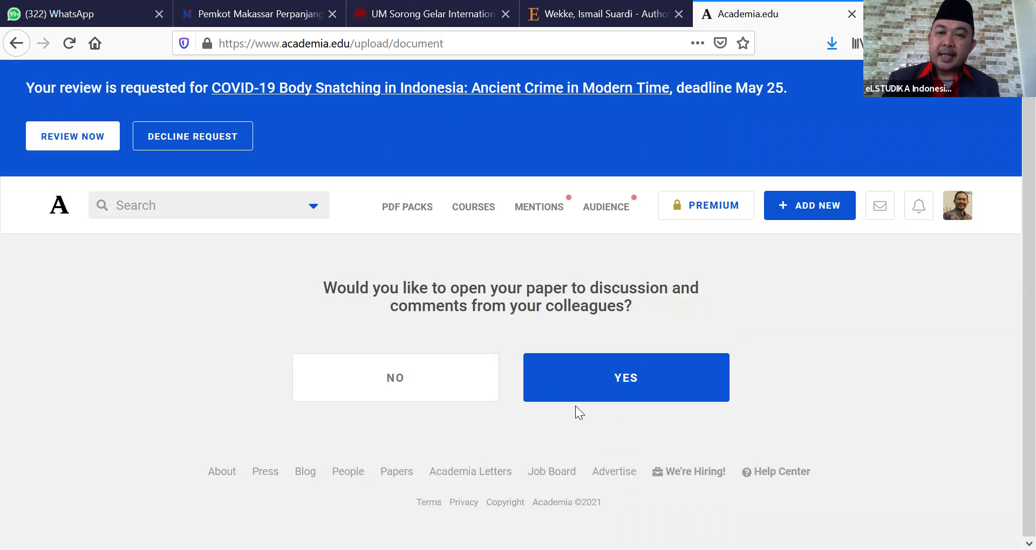
# Decline opening the paper to discussion and comments, and turn down the Premium upgrade offer
pyautogui.click(462, 388)
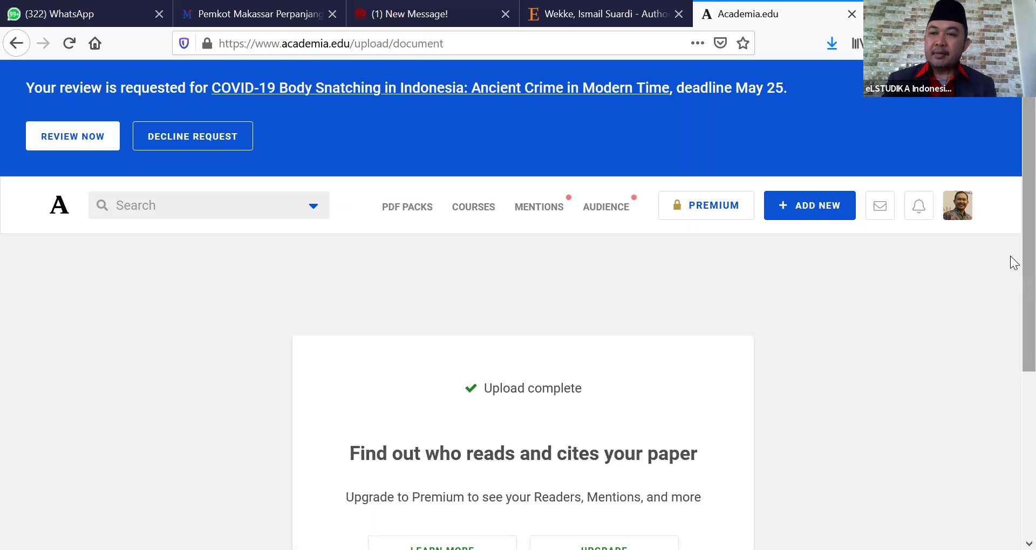
pyautogui.scroll(-3, 1011, 264)
pyautogui.scroll(-2, 1010, 335)
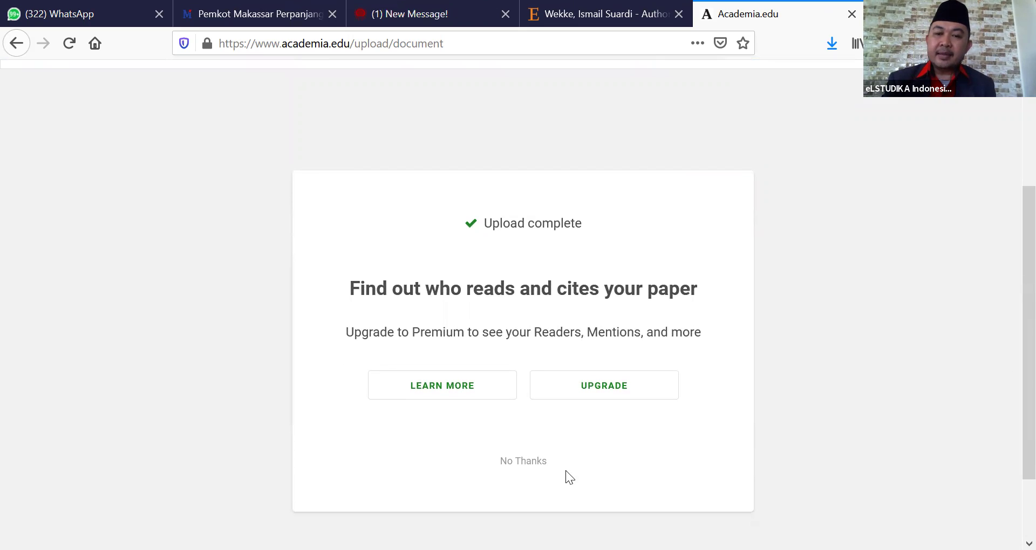
pyautogui.click(515, 465)
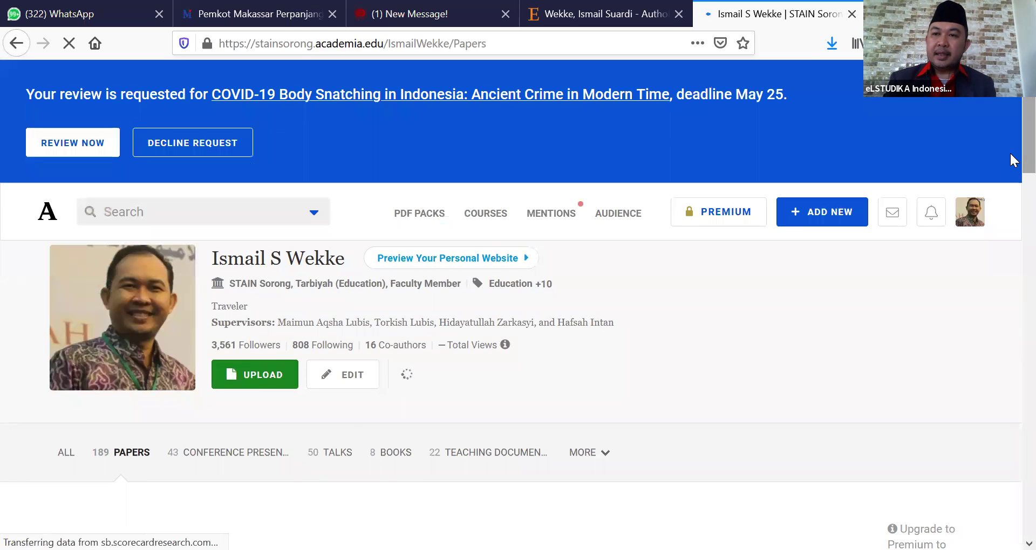
pyautogui.scroll(-4, 1012, 173)
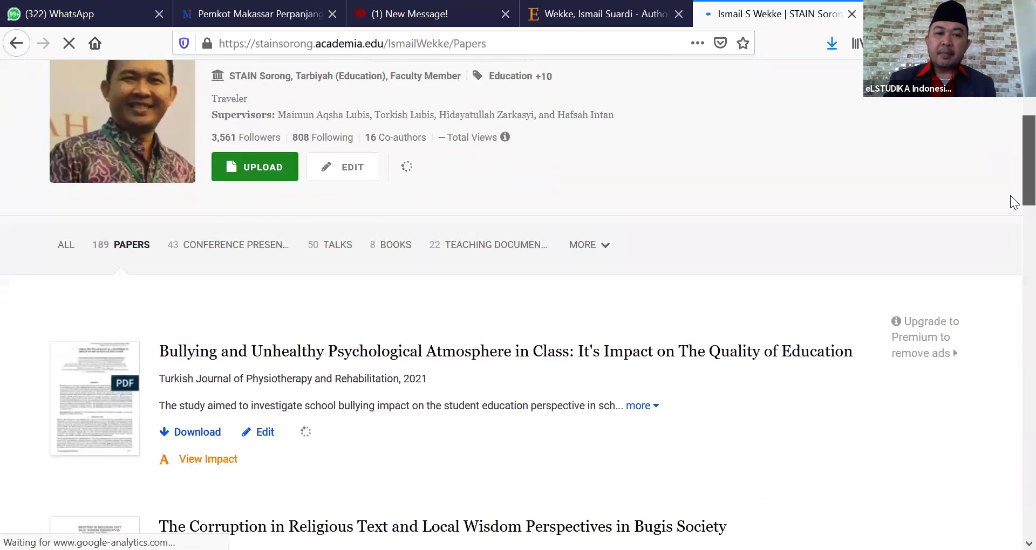